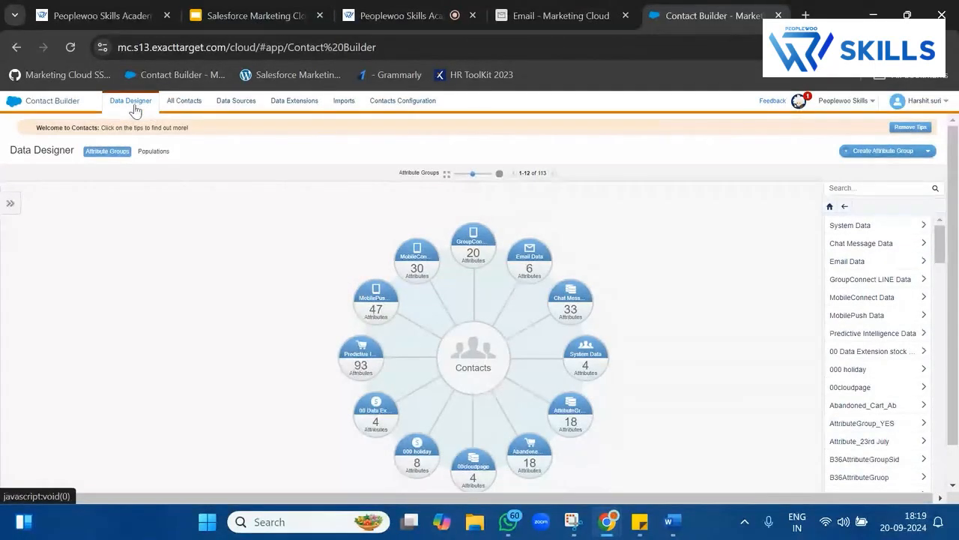
- Create an attribute group named NewBatchAttributeGroup and start linking an existing data extension to its Contacts data
click(883, 152)
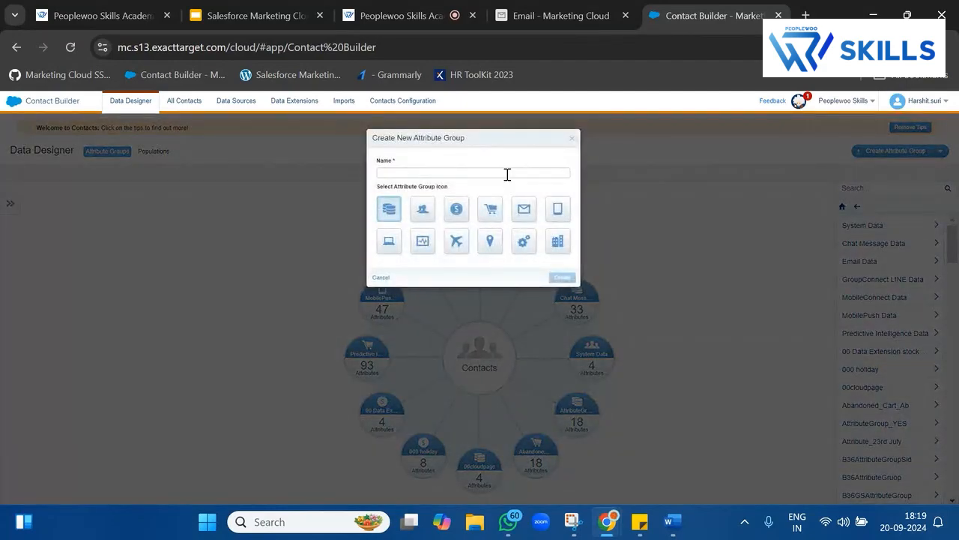
click(507, 174)
text(NewBatch)
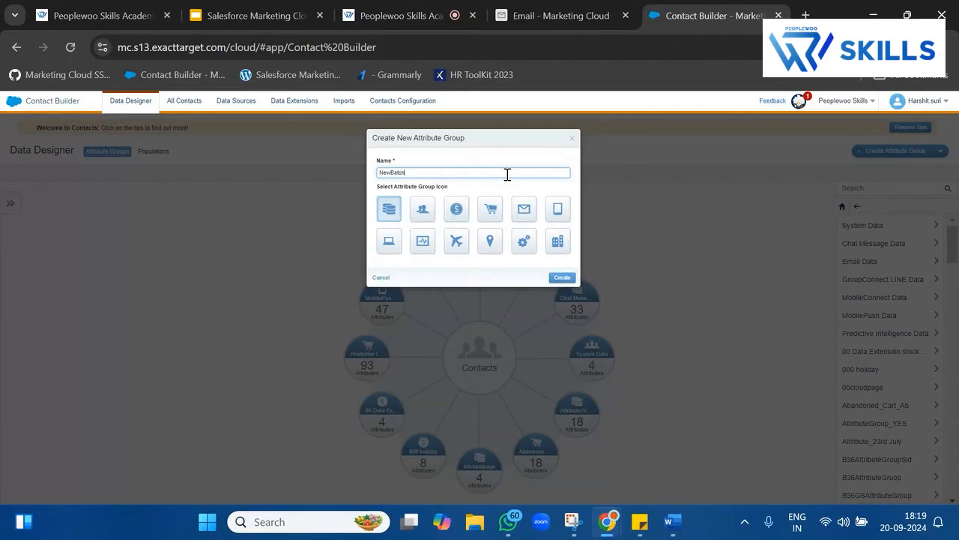
text(AttributeGroup)
click(561, 278)
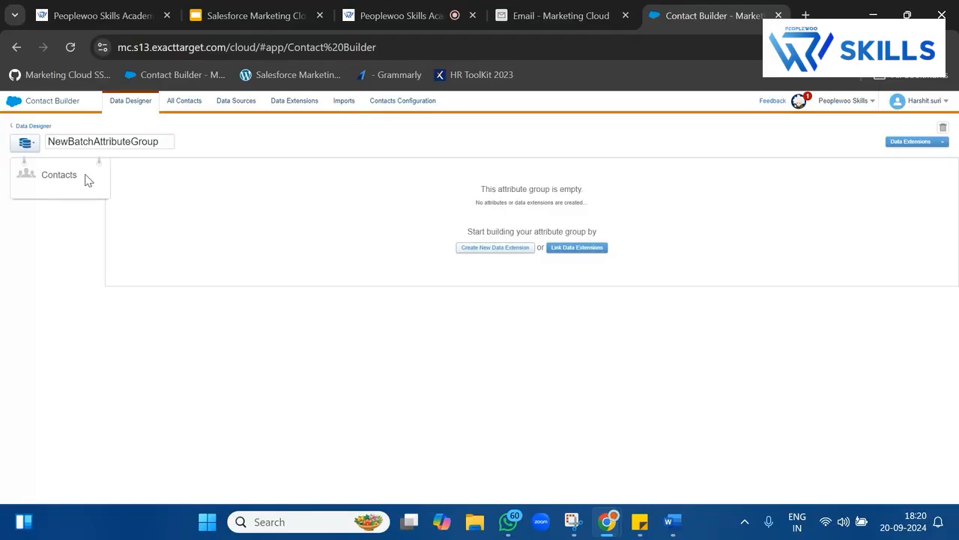
click(592, 249)
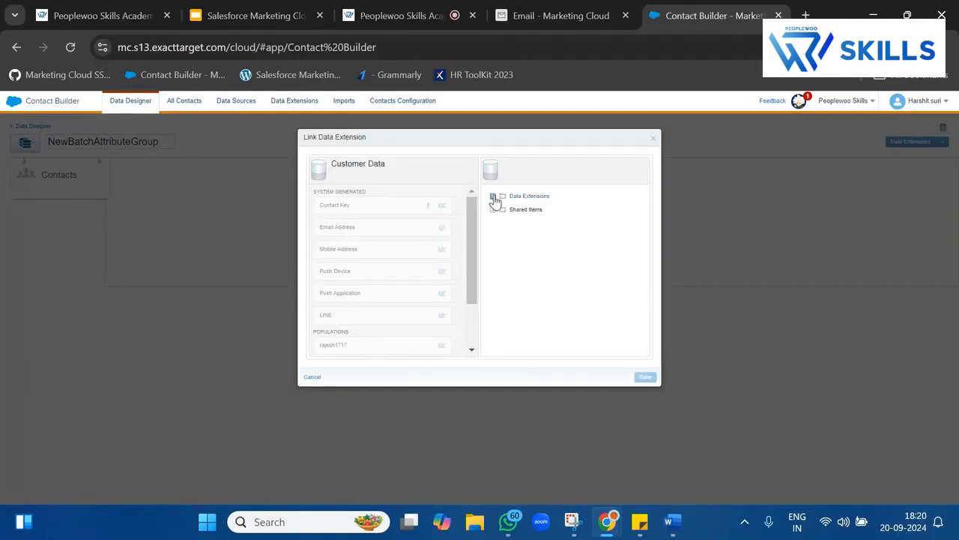
click(493, 197)
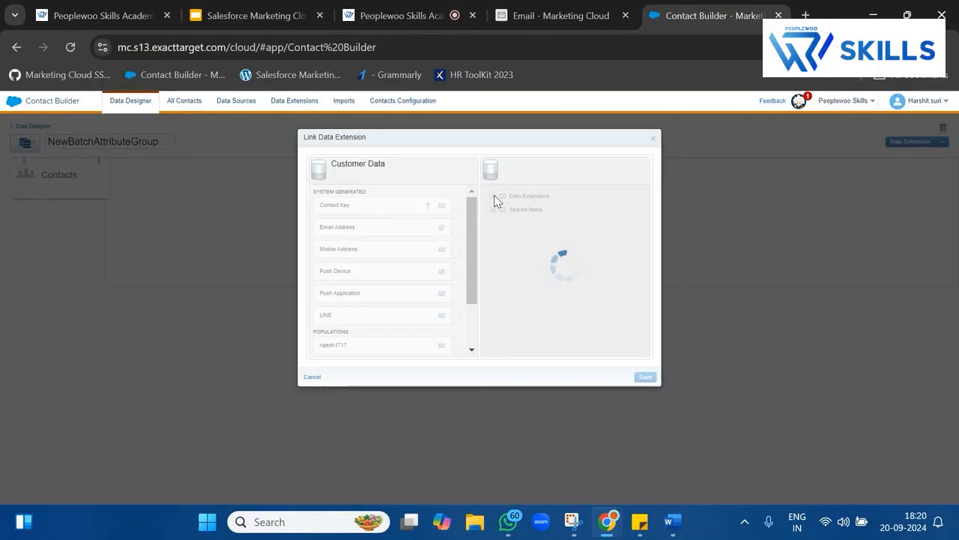
key(ctrl+f)
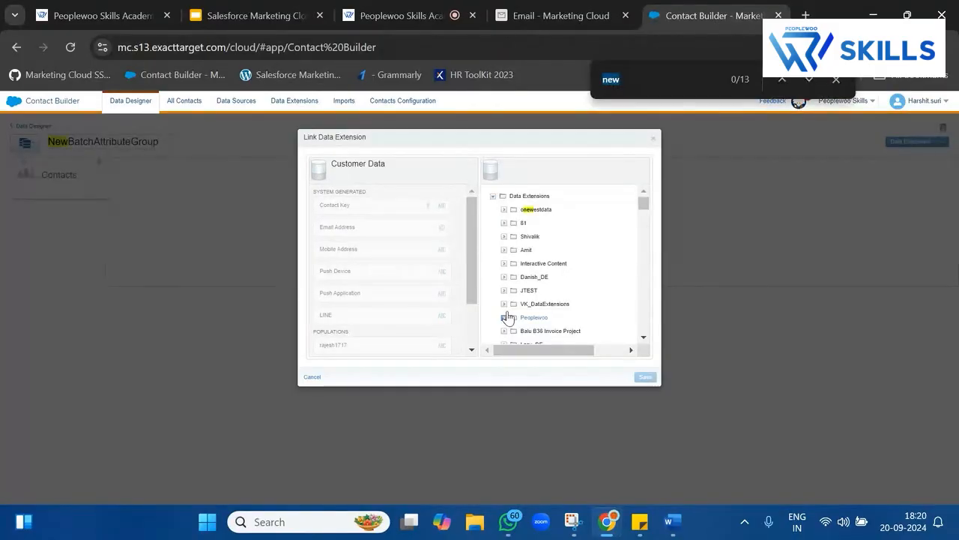
text(newbatch)
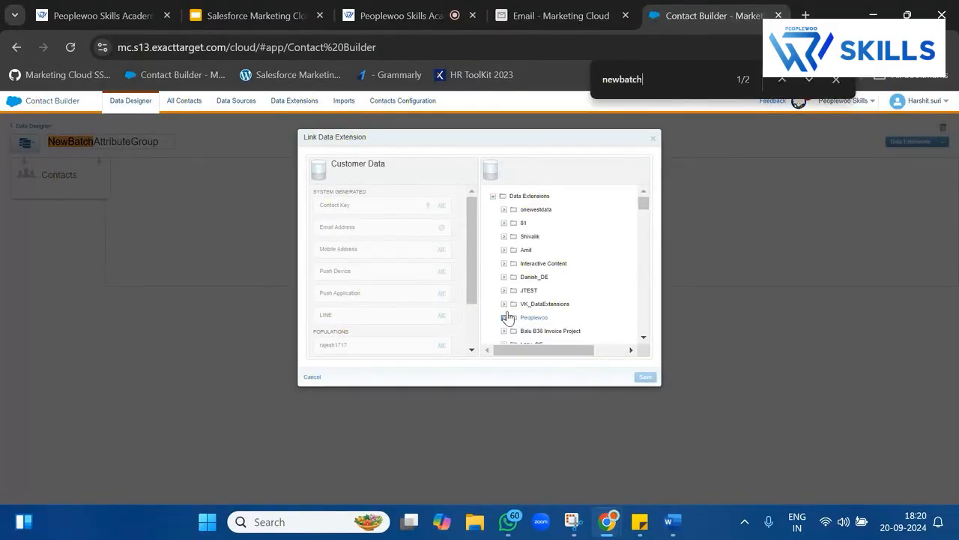
key(Return)
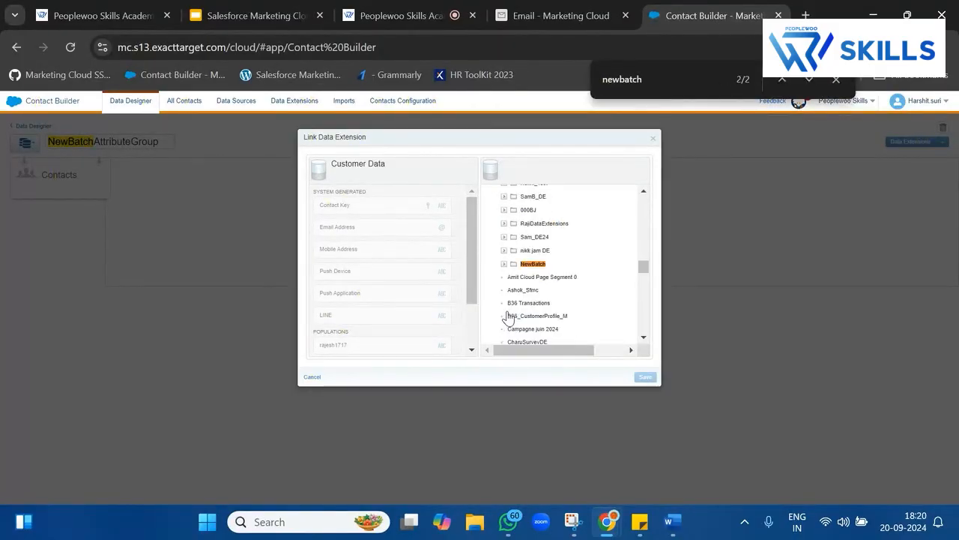
click(528, 265)
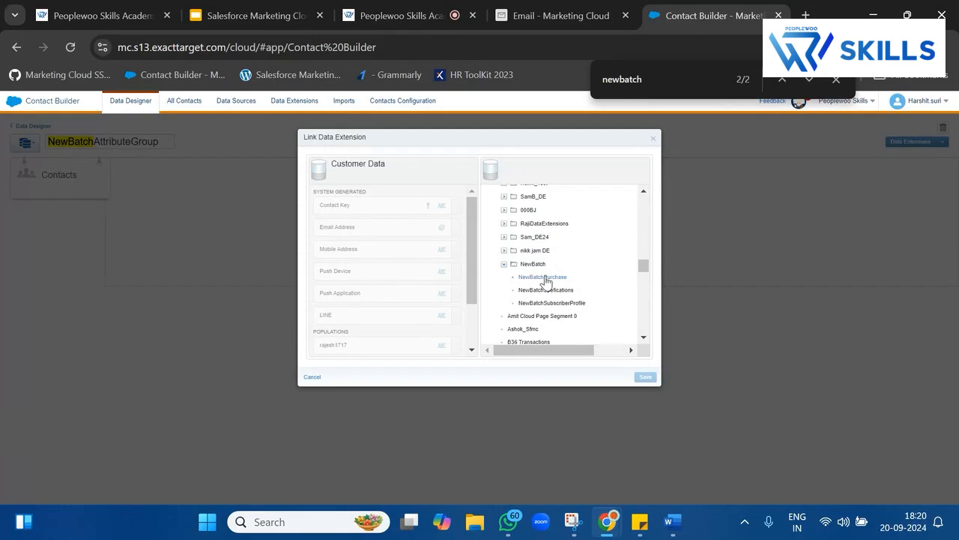
click(544, 277)
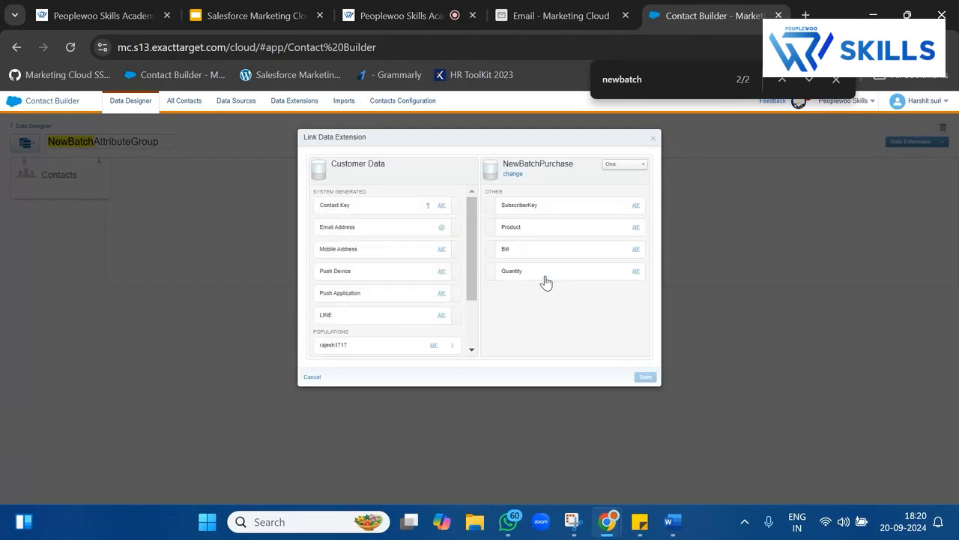
click(512, 173)
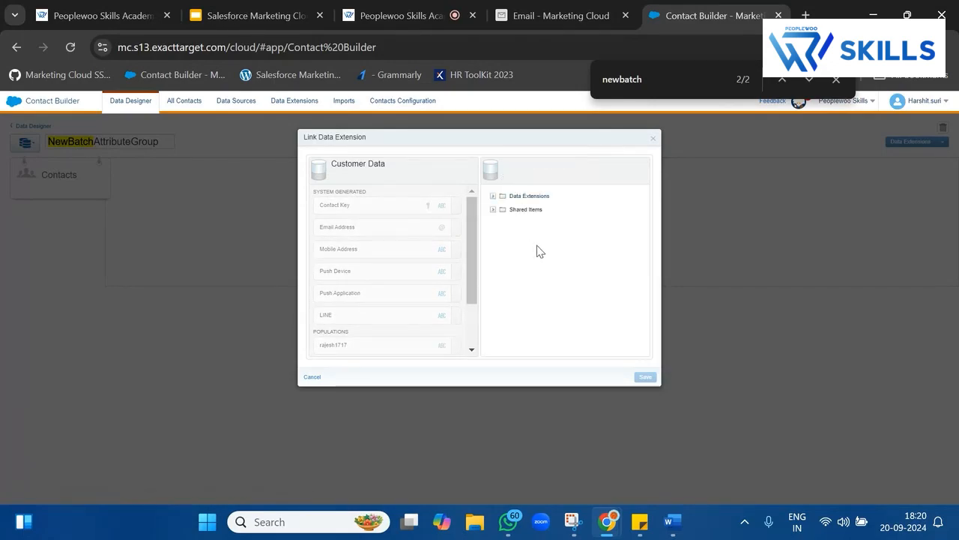
- Find the NewBatch folder among the data extensions and choose NewBatchSubscriberProfile as the one to link
click(492, 197)
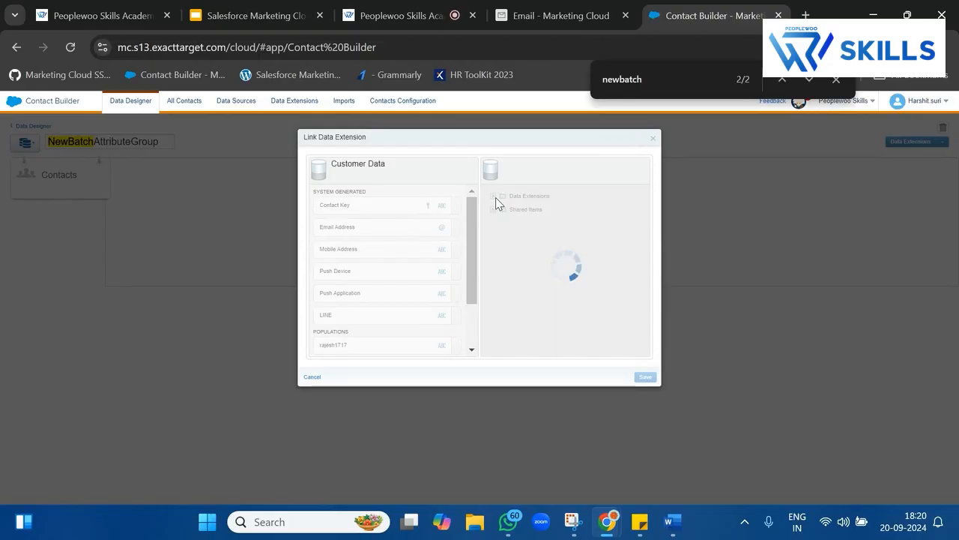
key(ctrl+f)
key(Return)
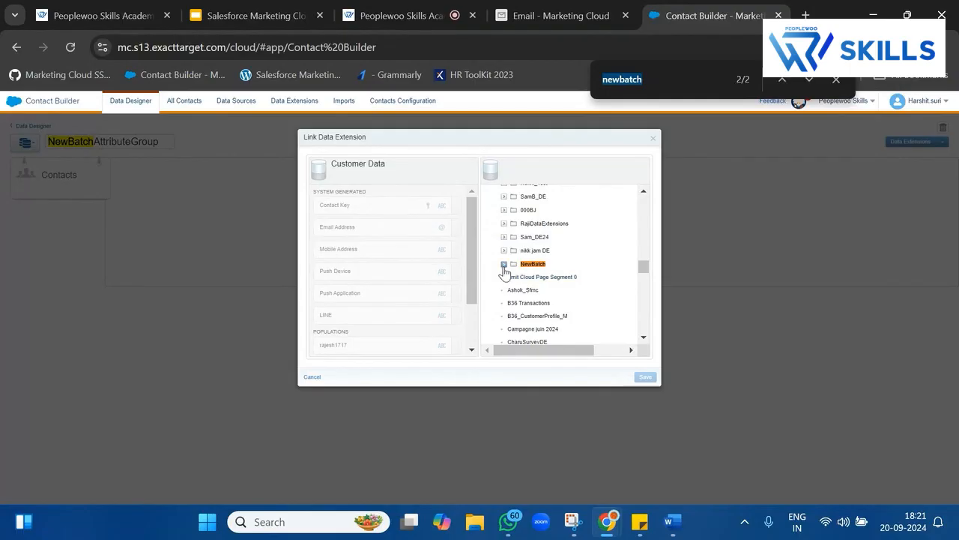
click(504, 265)
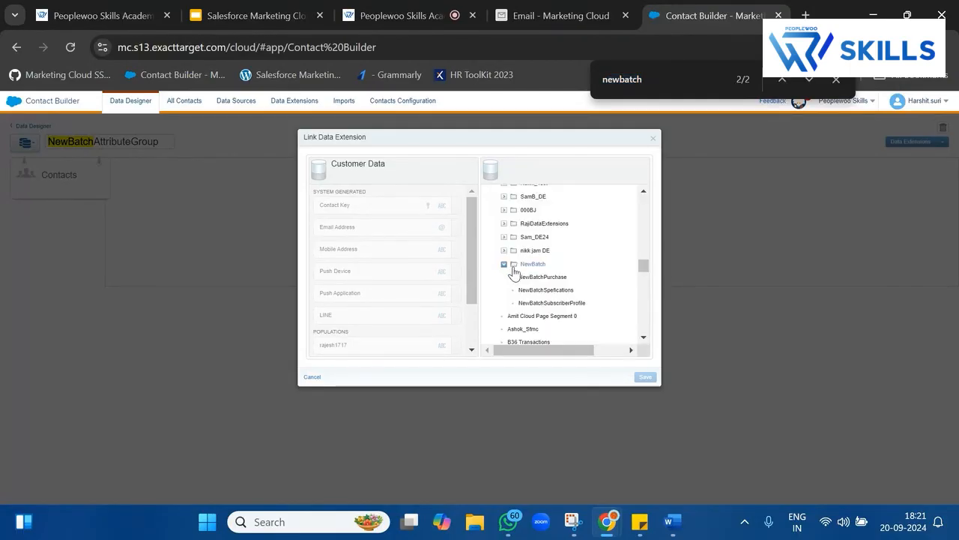
click(561, 303)
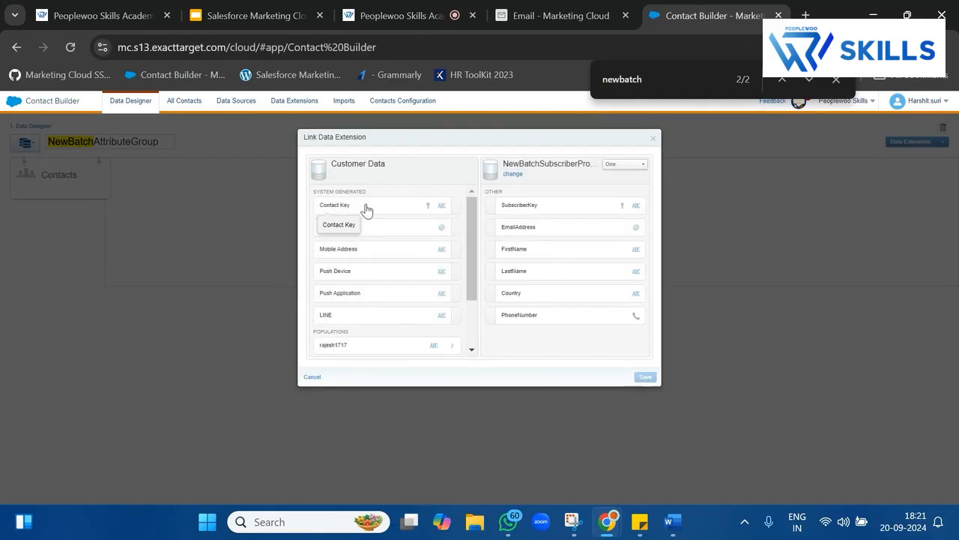
- Link SubscriberKey of NewBatchSubscriberProfile to Contact Key in Customer Data, then save and confirm the data model change
click(523, 217)
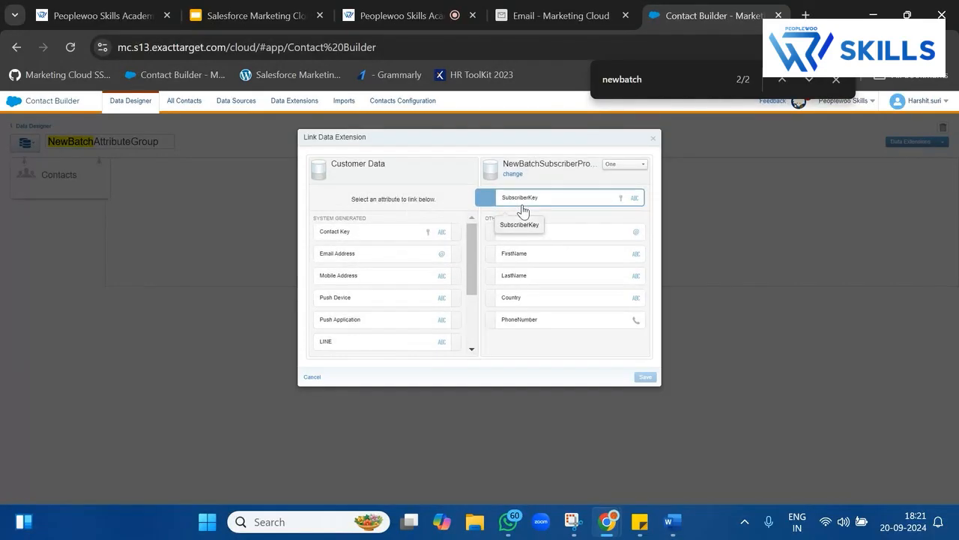
click(388, 232)
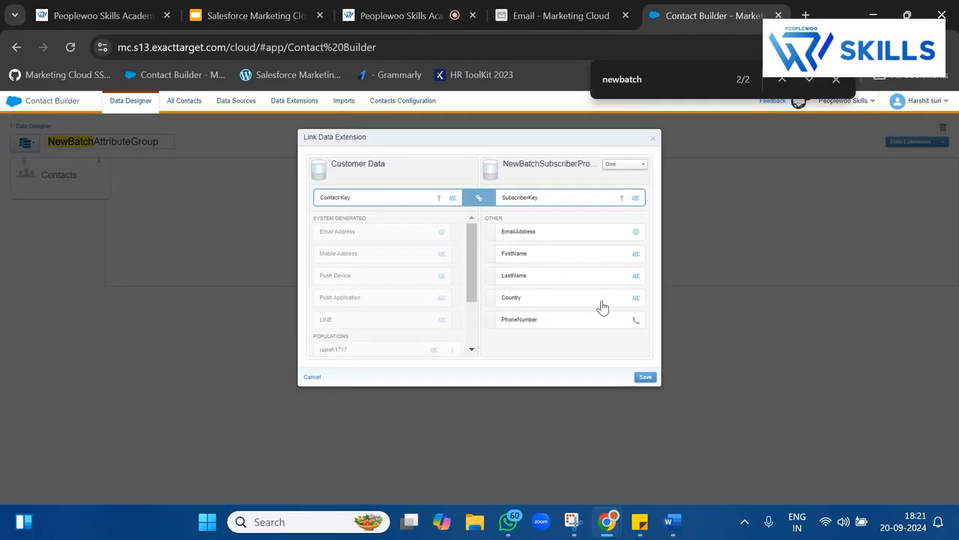
click(646, 377)
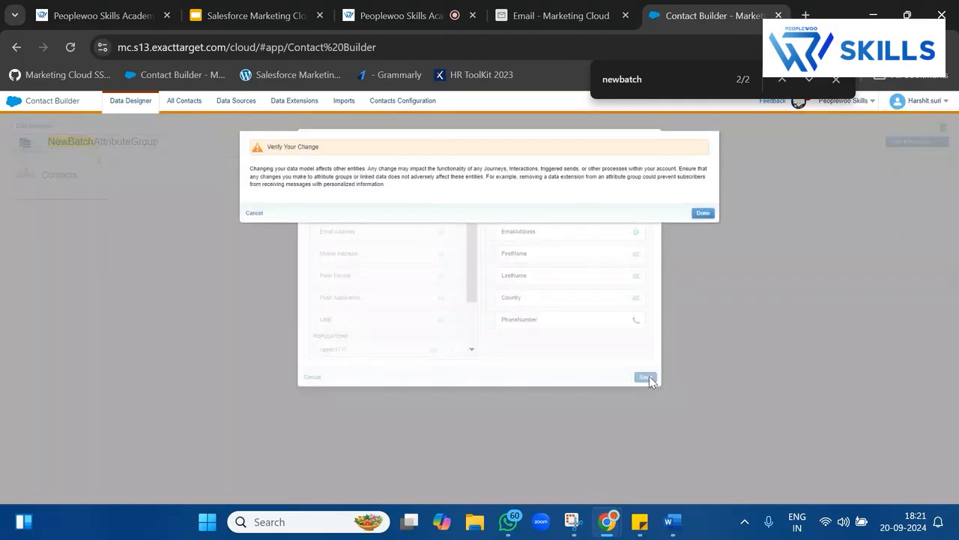
click(703, 213)
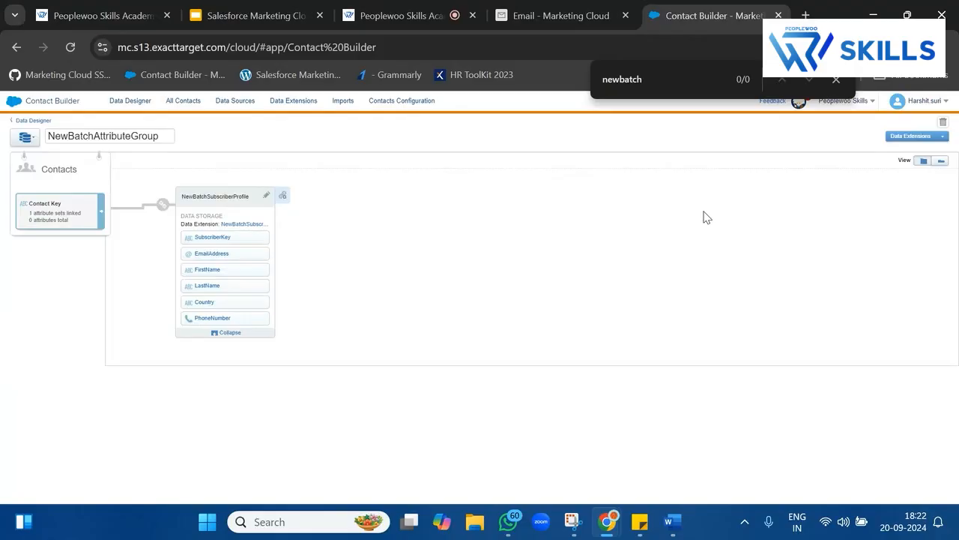
- Start a link from NewBatchSubscriberProfile and choose NewBatchPurchase from the NewBatch folder as the data extension to connect
click(285, 195)
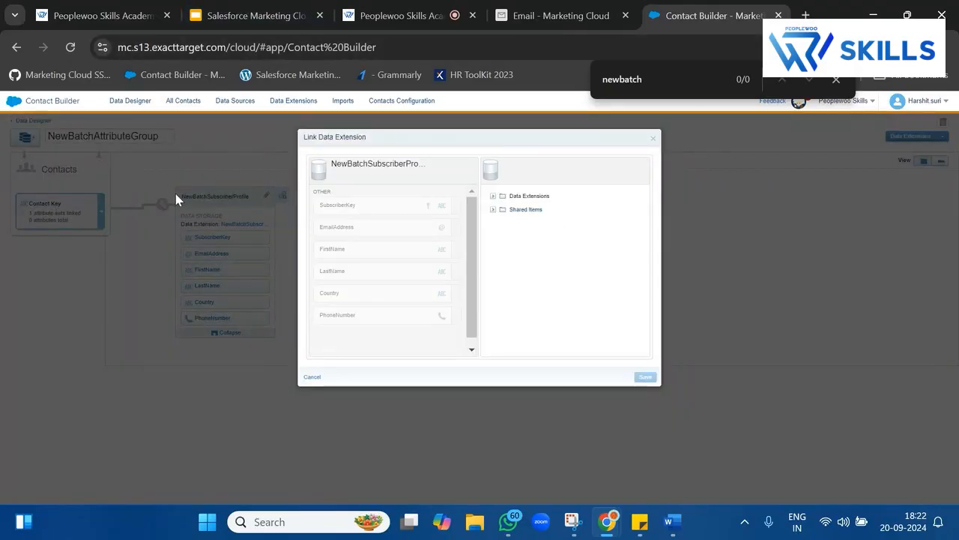
click(493, 197)
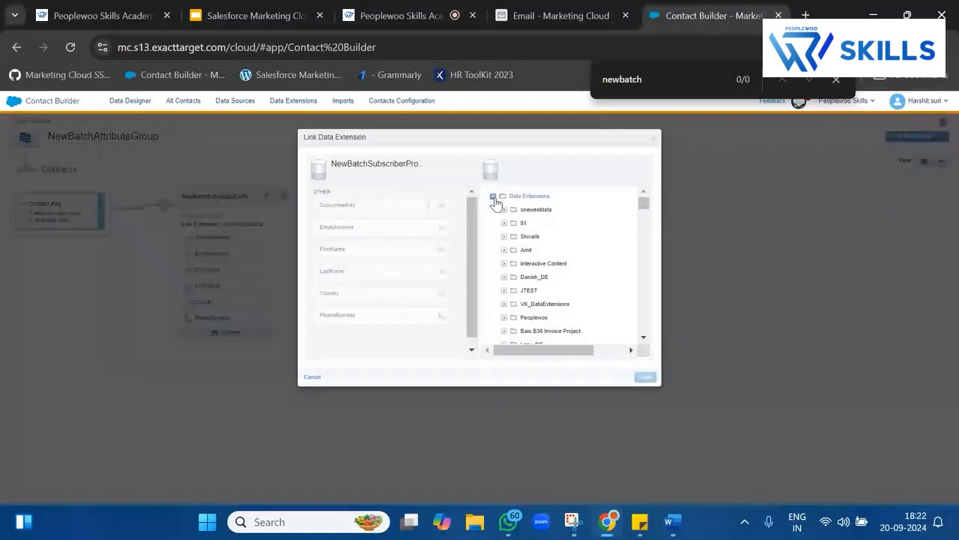
key(ctrl+f)
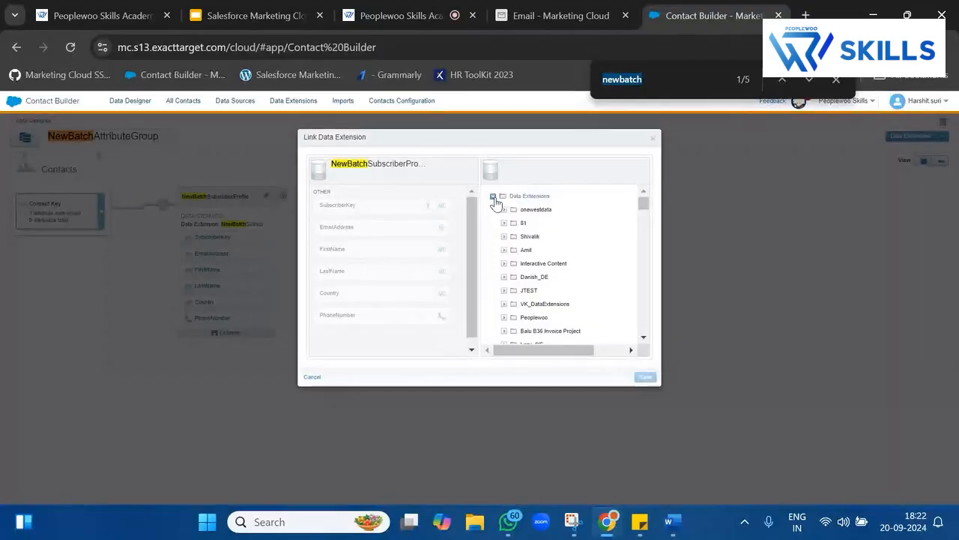
key(Return)
key(Return)
key(Return)
key(Return)
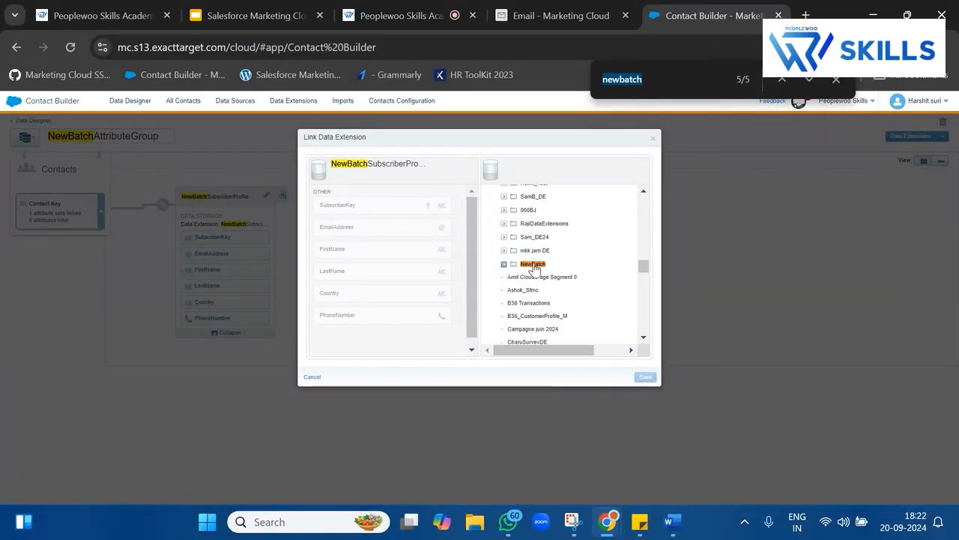
click(533, 265)
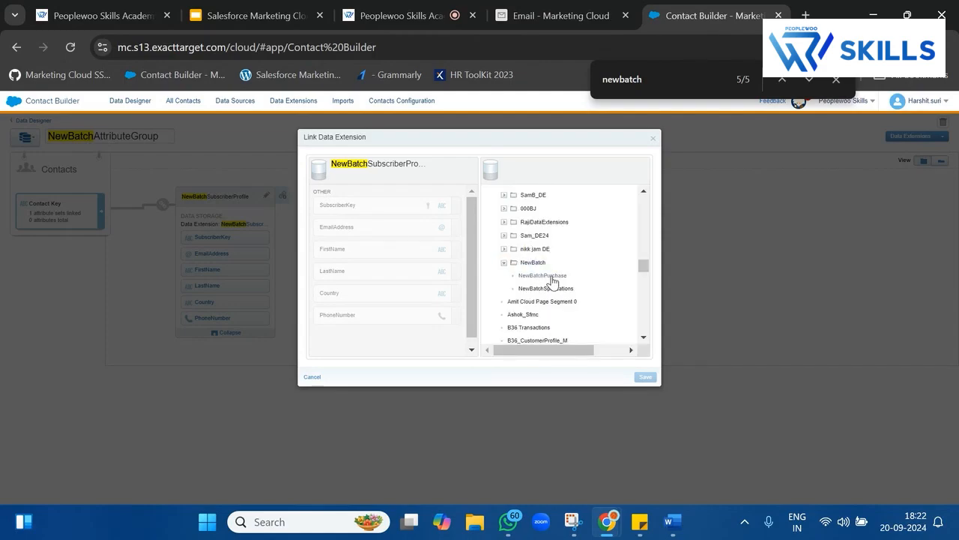
click(537, 276)
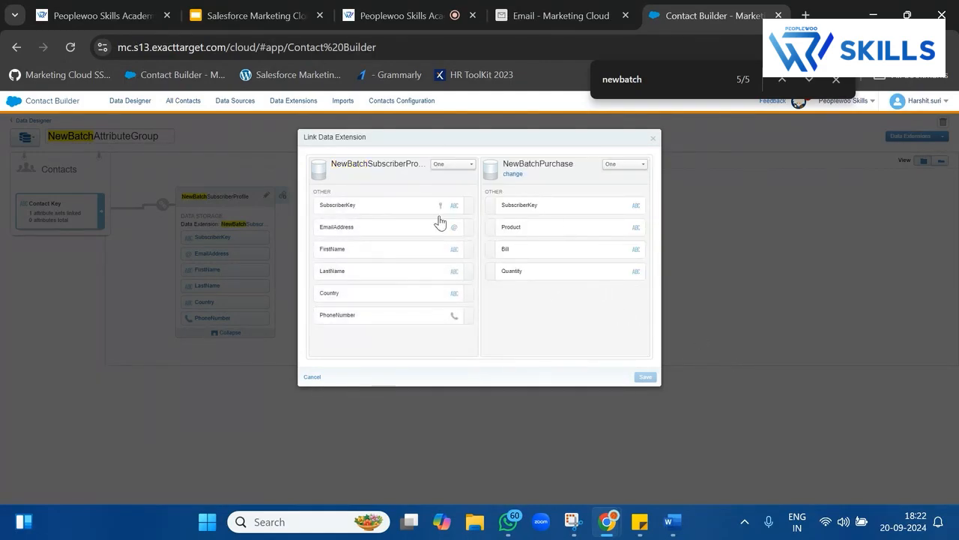
- Link SubscriberKey of NewBatchSubscriberProfile to SubscriberKey of NewBatchPurchase, then save and confirm the data model change
double_click(377, 165)
double_click(537, 162)
click(377, 210)
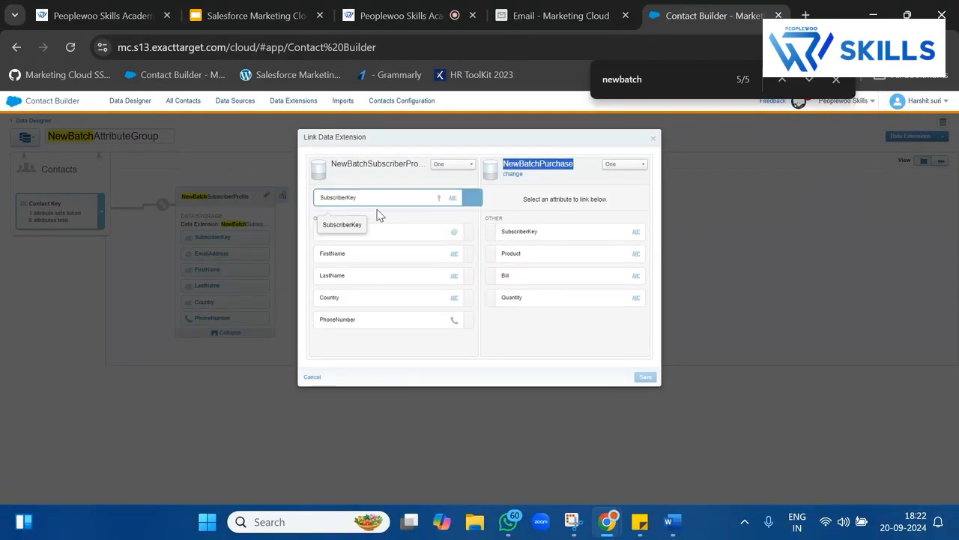
click(523, 234)
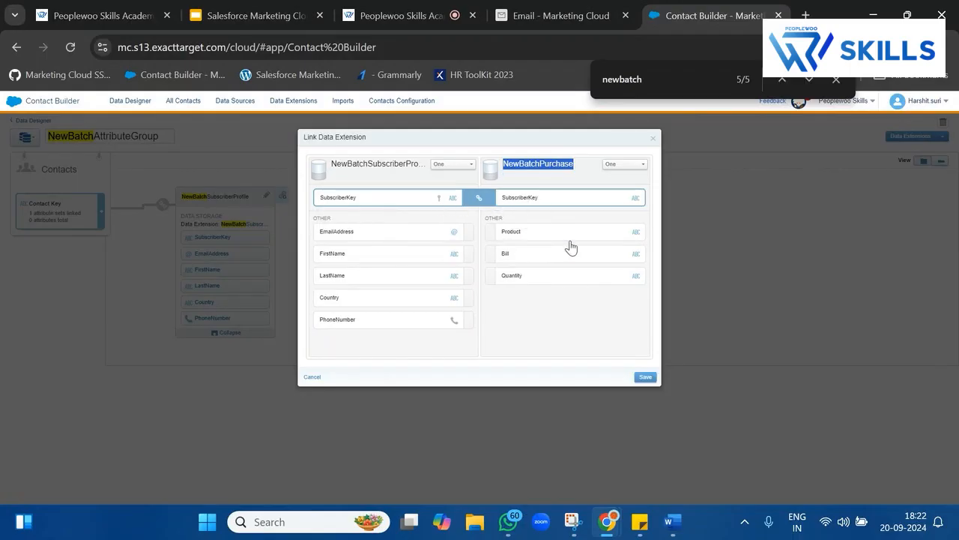
click(649, 379)
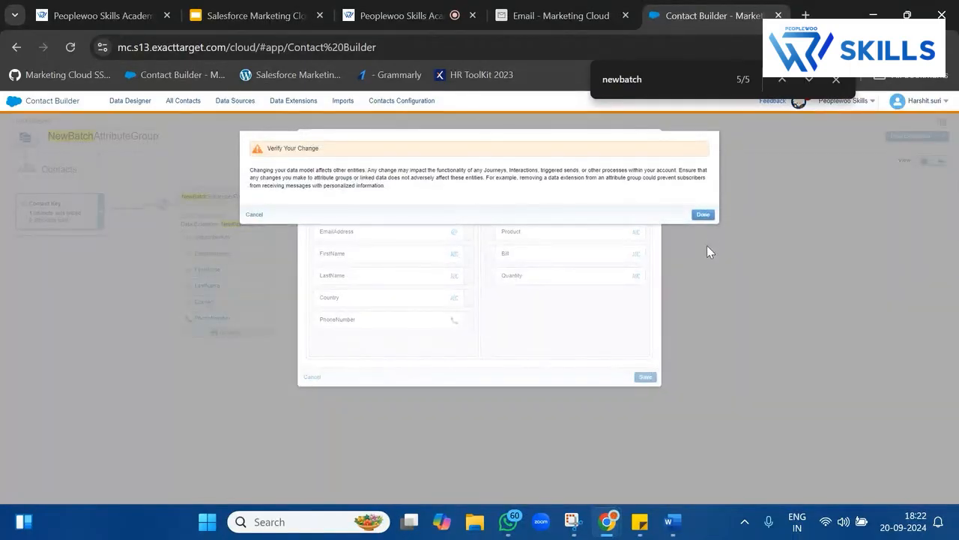
click(703, 215)
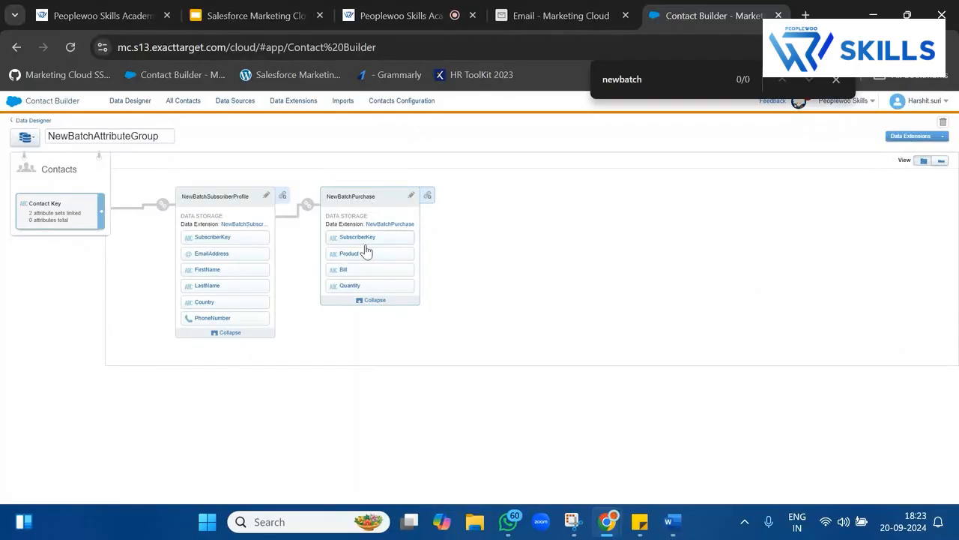
- Start a link from NewBatchPurchase and choose NewBatchSpefications from the NewBatch folder as the data extension to connect
click(427, 197)
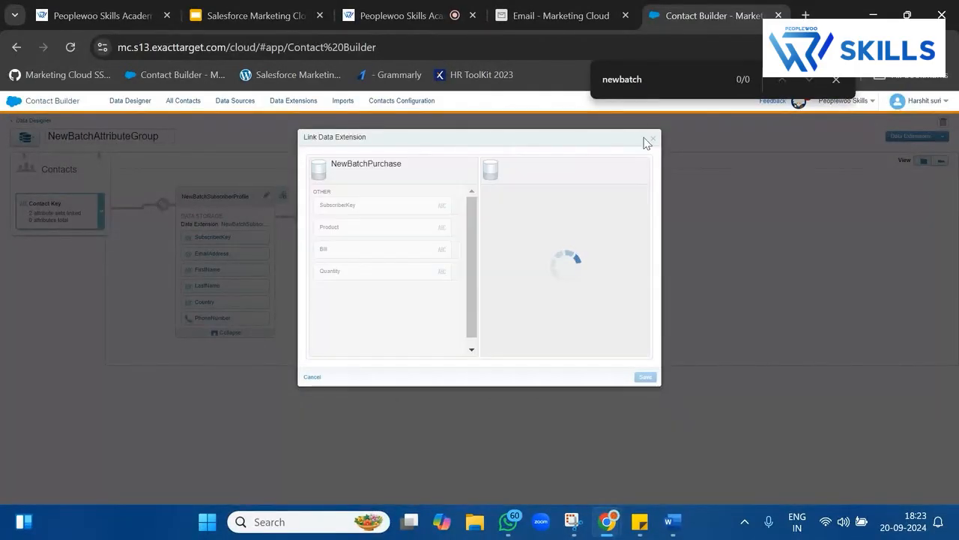
key(ctrl+f)
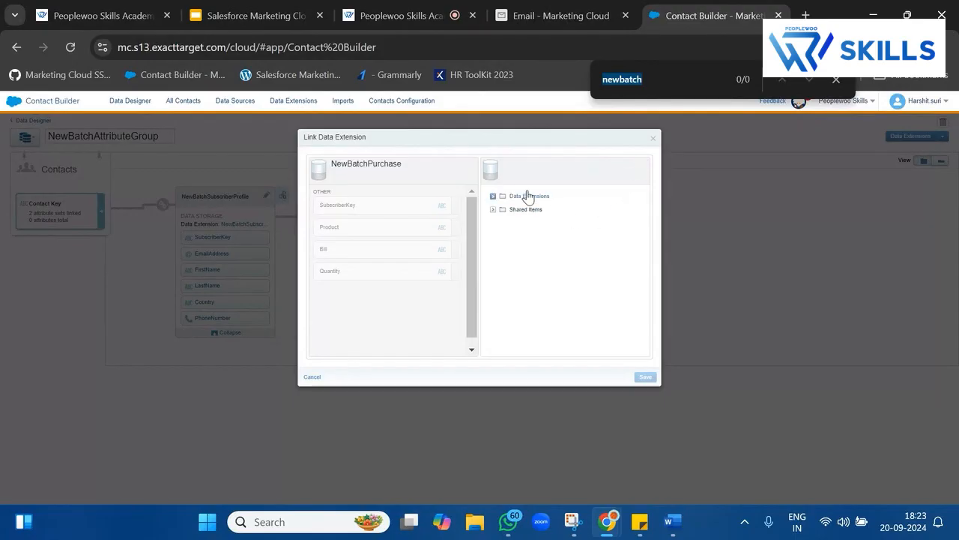
click(492, 198)
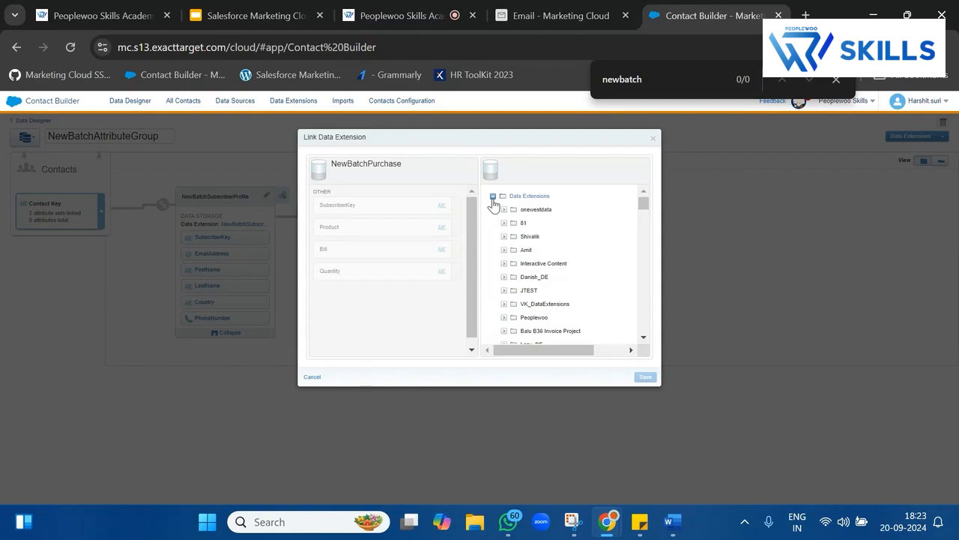
key(ctrl+f)
key(Return)
key(Return)
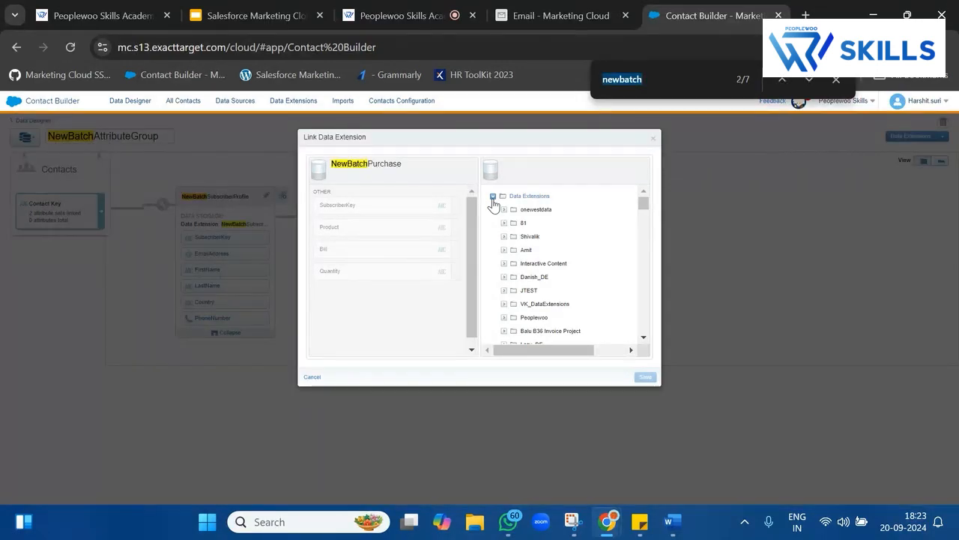
key(Return)
key(Return)
key(Return)
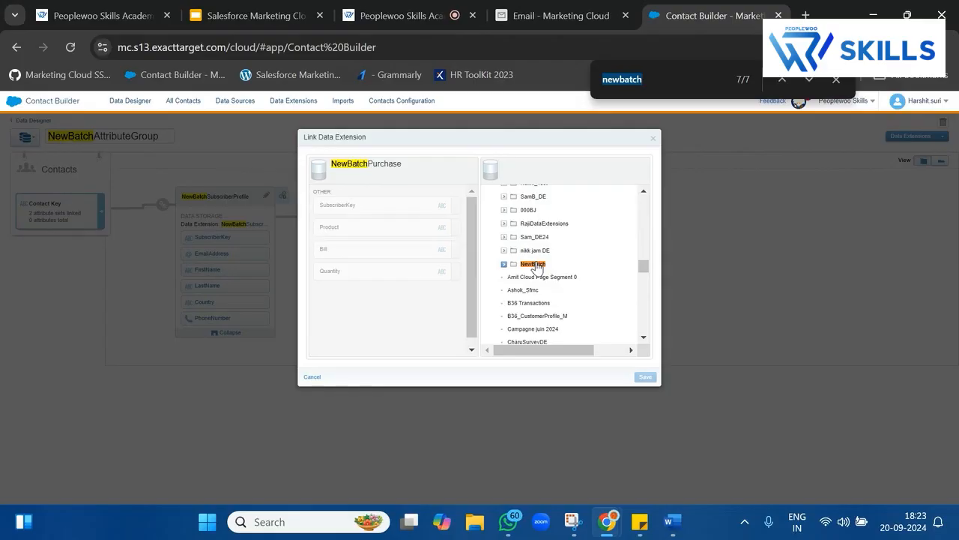
click(504, 265)
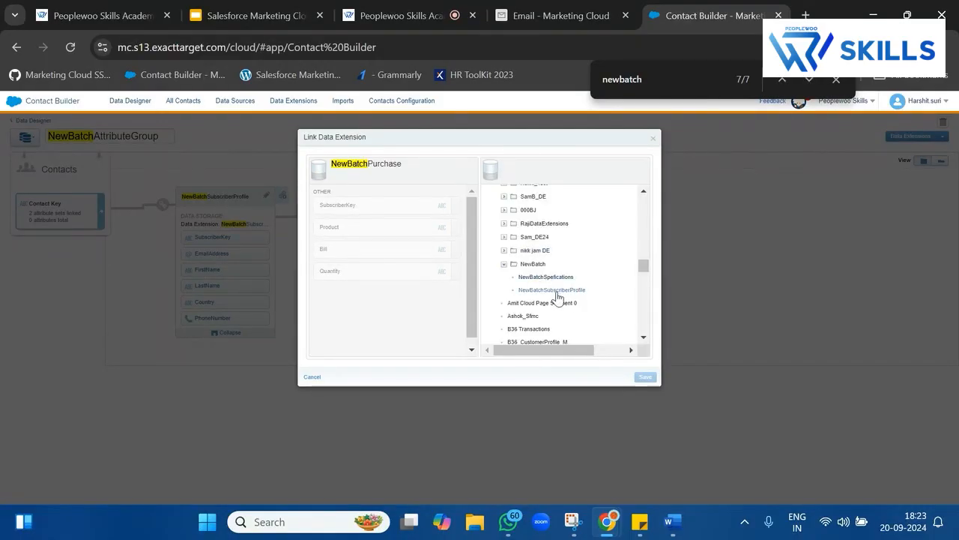
click(553, 277)
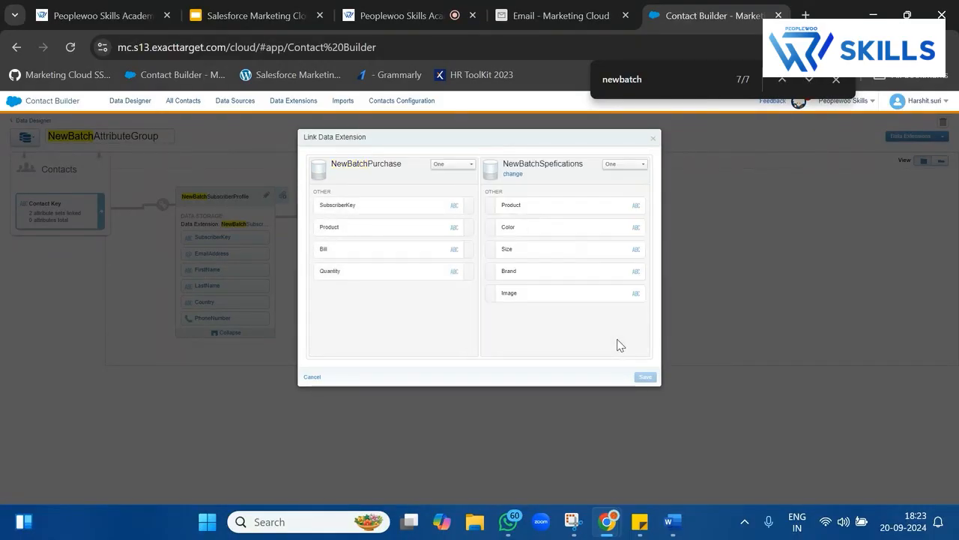
- Link Product of NewBatchPurchase to Product of NewBatchSpefications, save and confirm the data model change, and close the page search
double_click(398, 164)
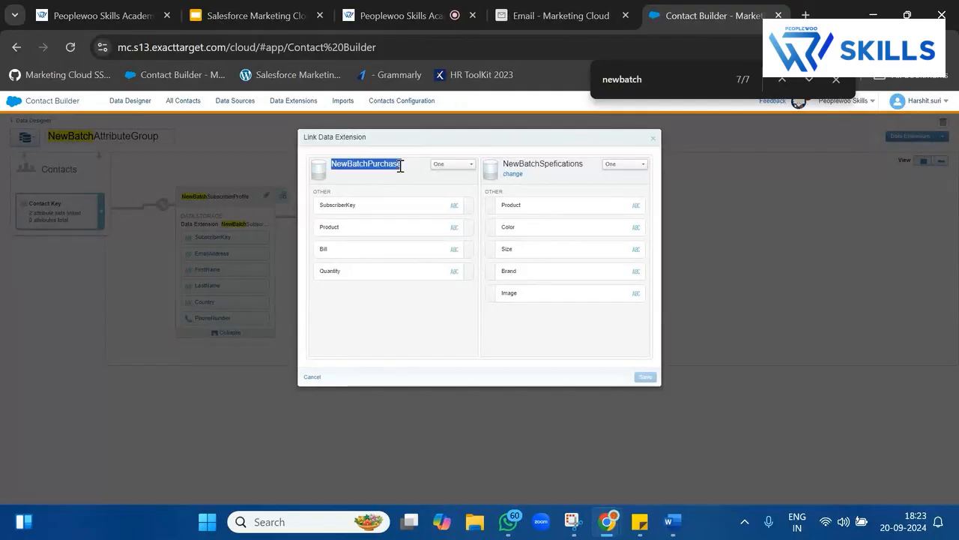
double_click(574, 166)
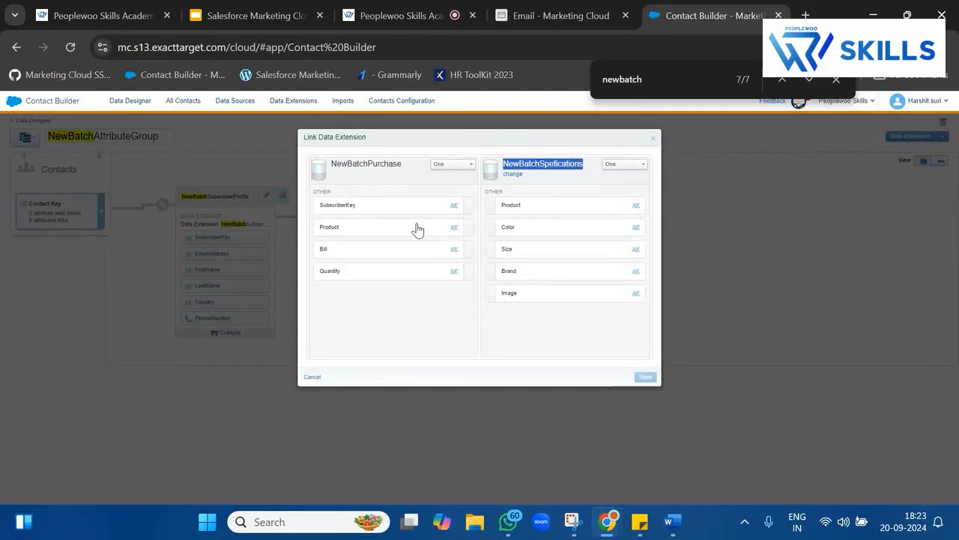
drag(418, 229, 428, 198)
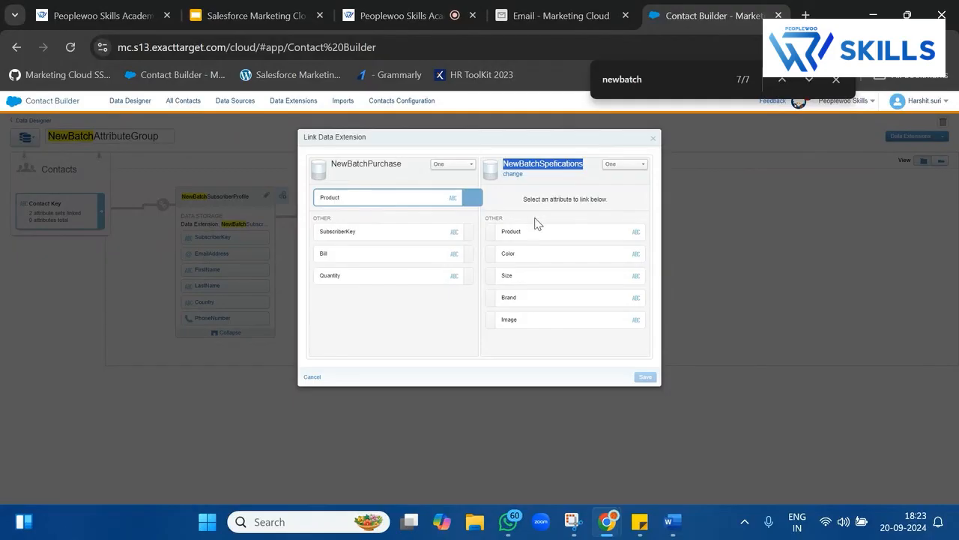
drag(538, 229, 541, 233)
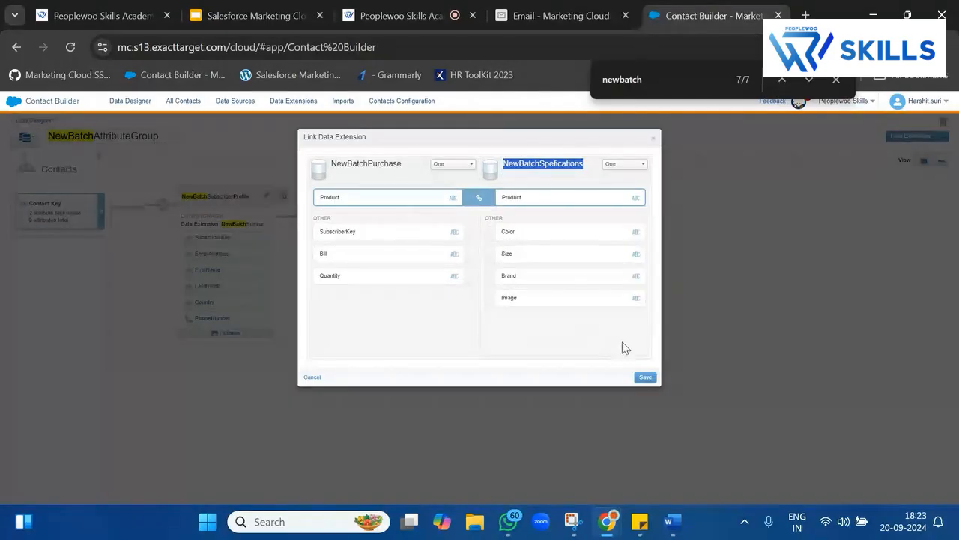
click(648, 380)
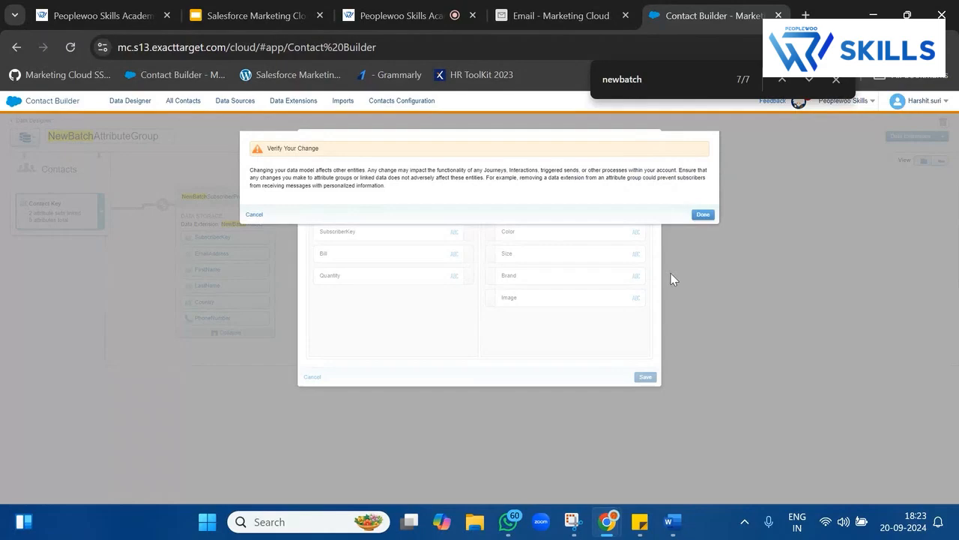
click(703, 214)
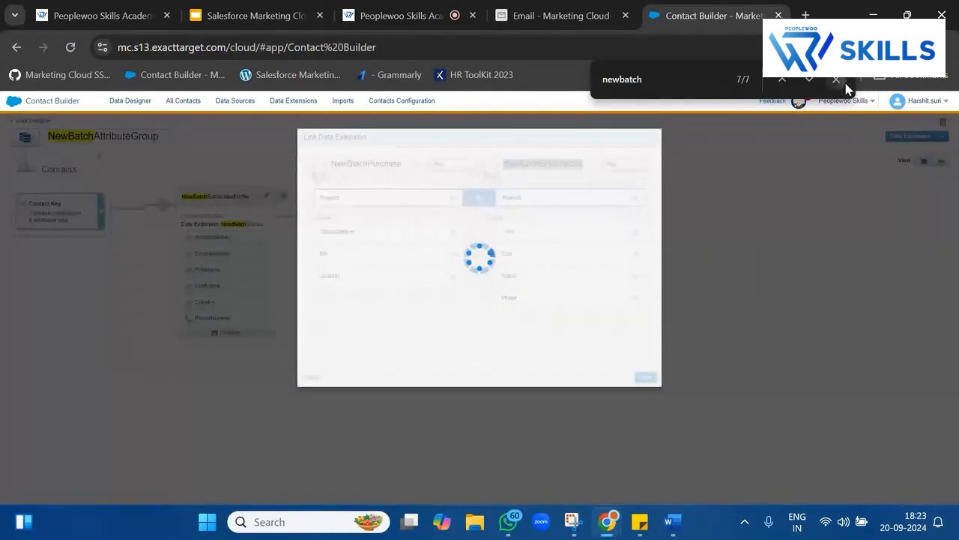
click(846, 87)
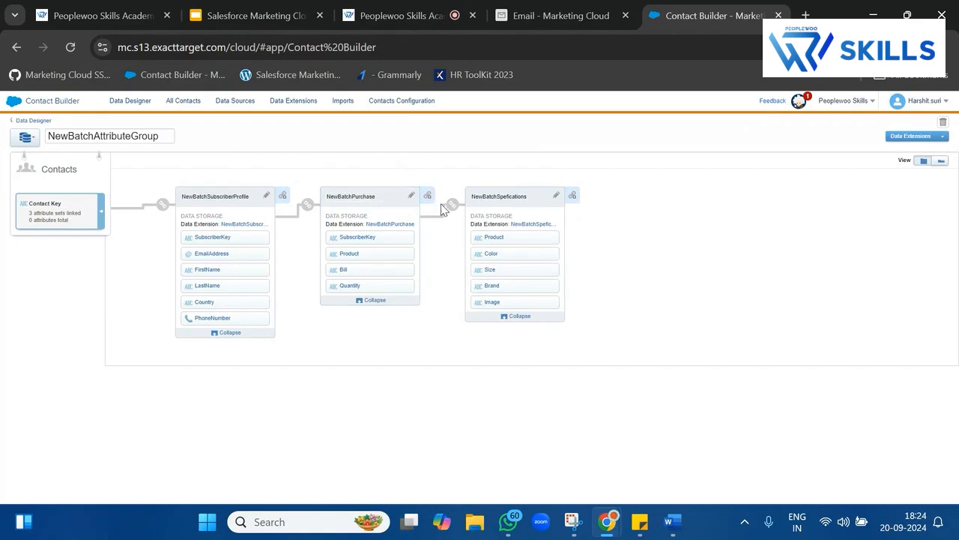
mouse_move(452, 210)
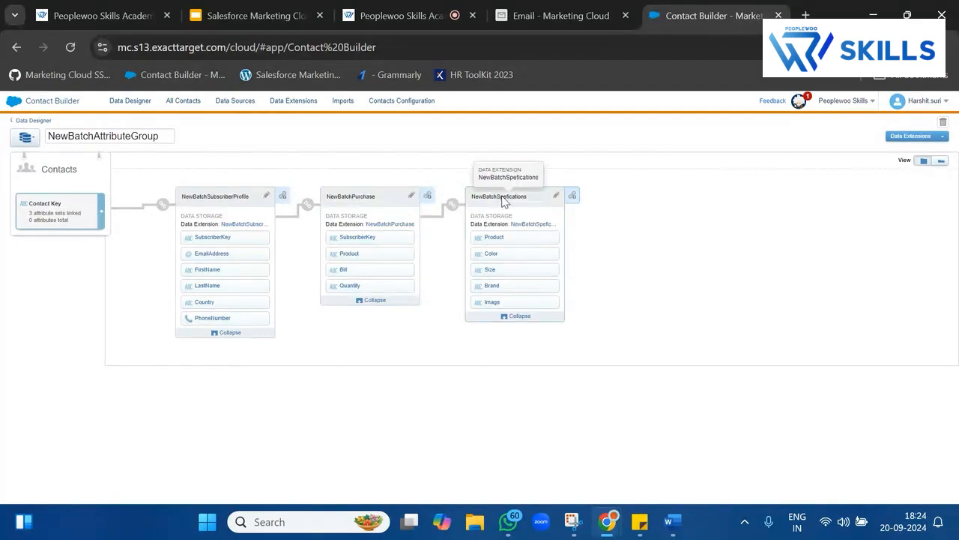